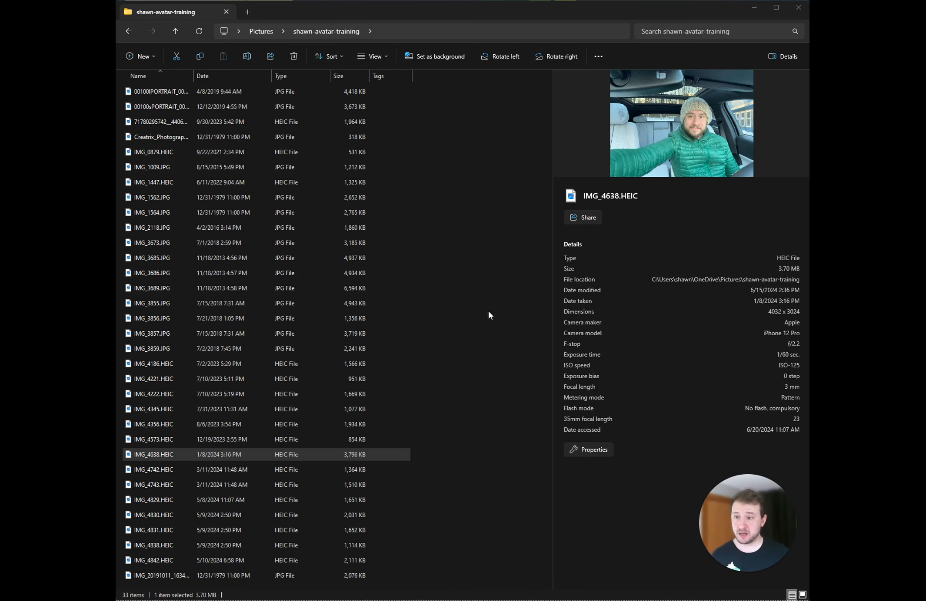
- Compress all the photos in the shawn-avatar-training folder into a ZIP file named shawn_photos.zip
key(ctrl+a)
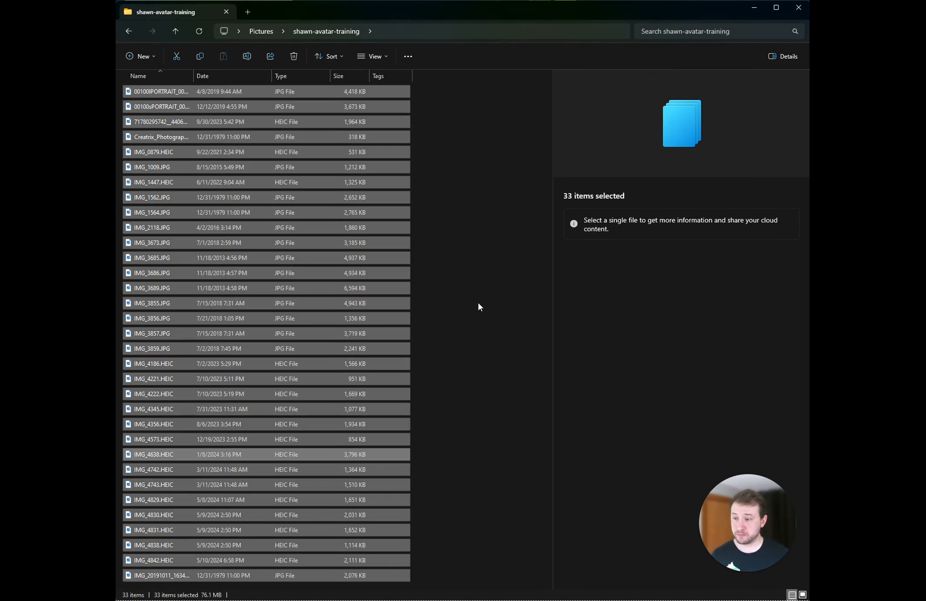
right_click(370, 325)
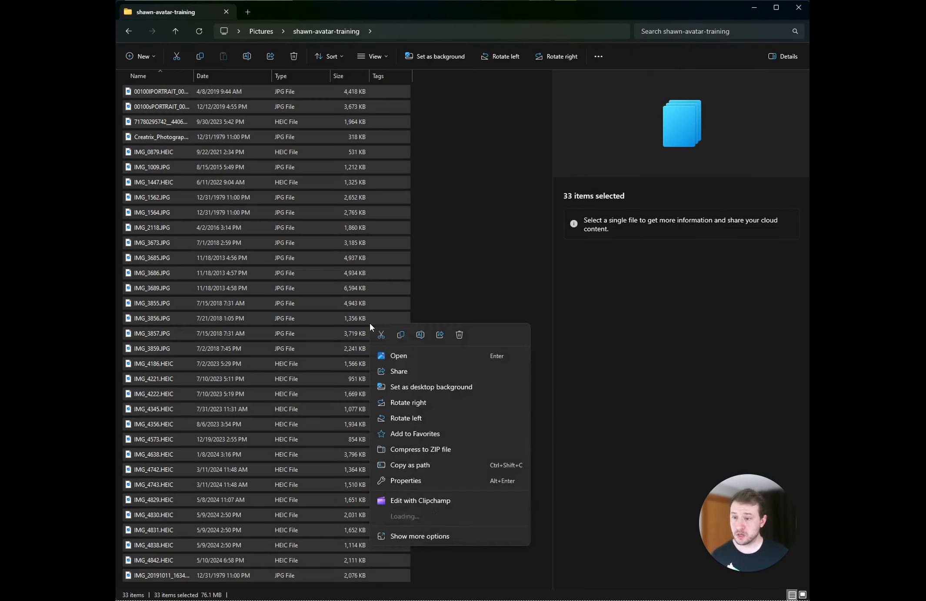
click(444, 451)
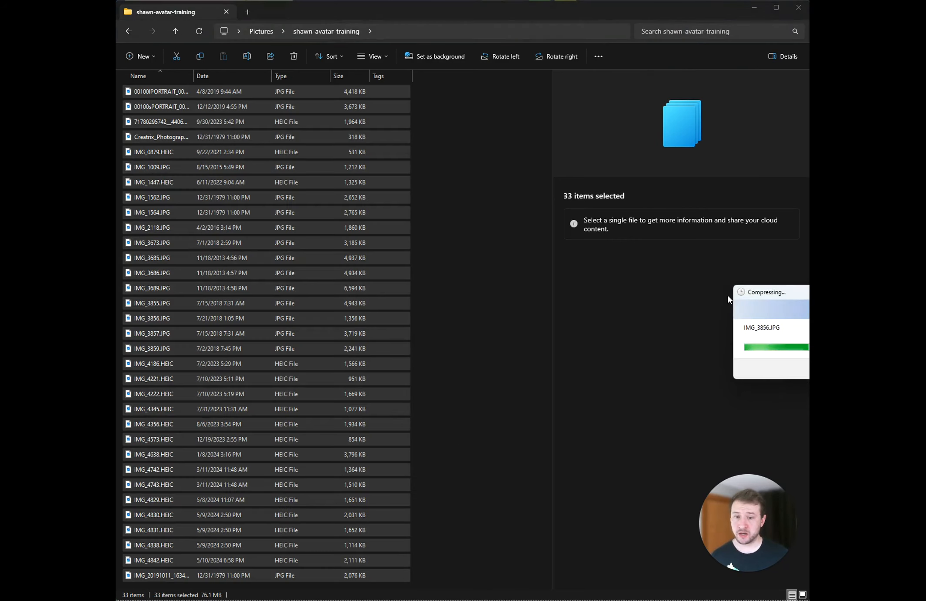
drag(787, 288, 631, 288)
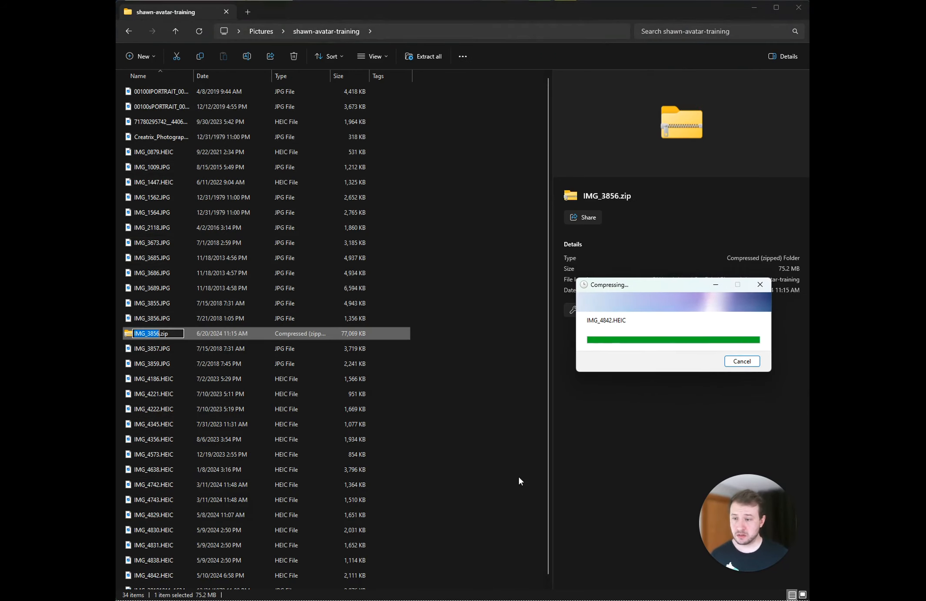
text(shawn_phot)
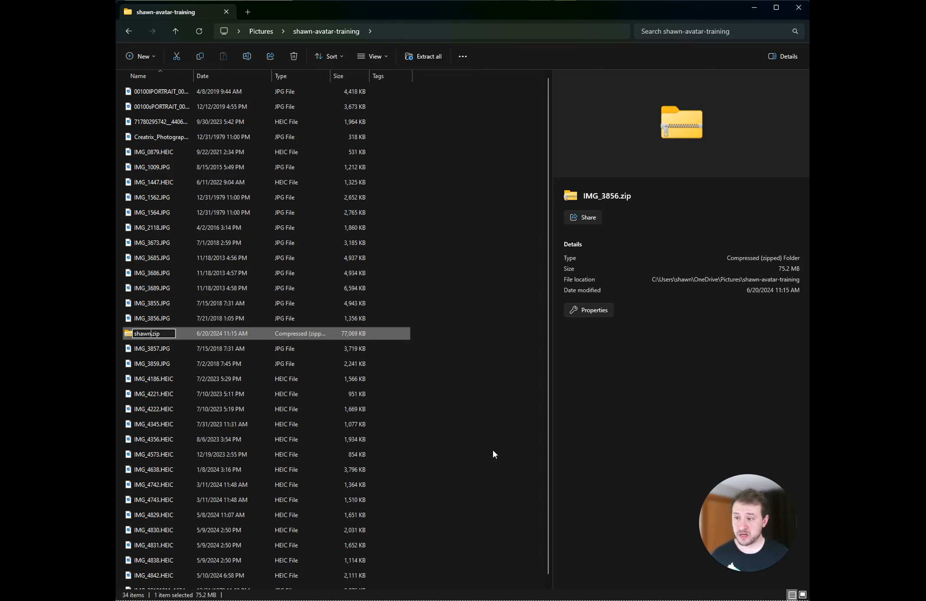
text(os)
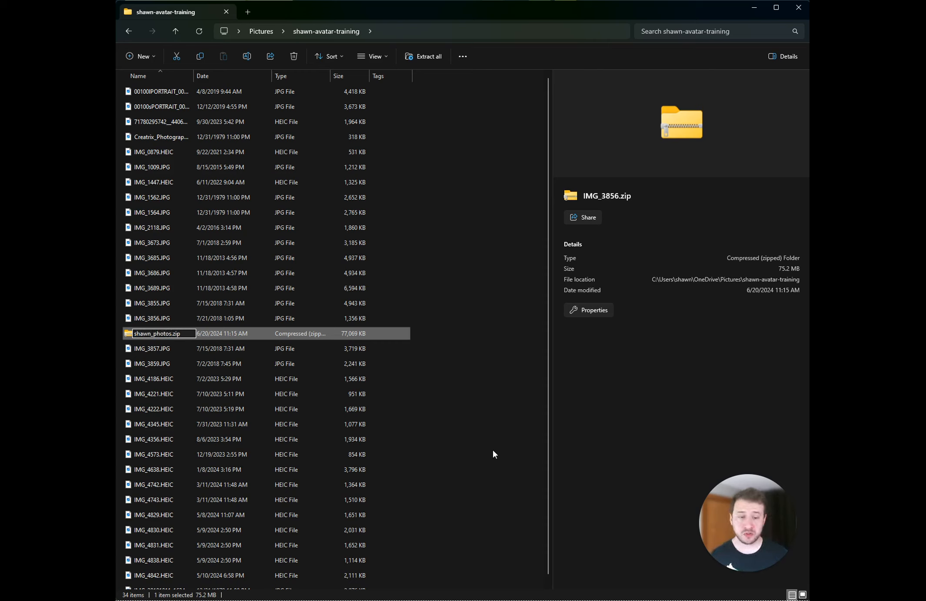
key(Return)
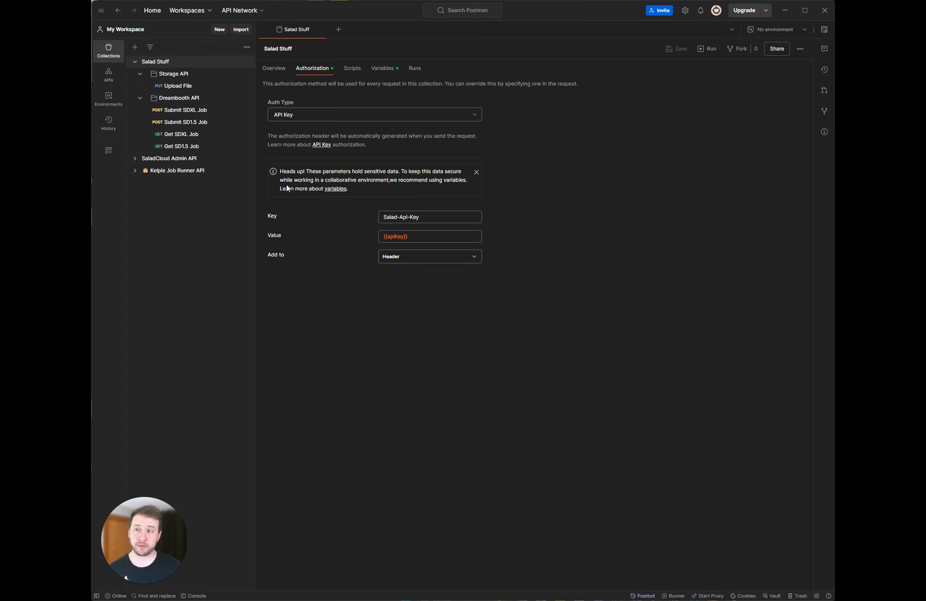
- Switch to Postman, open the Storage API's Upload File request and examine the organization name and file path in its URL
click(186, 87)
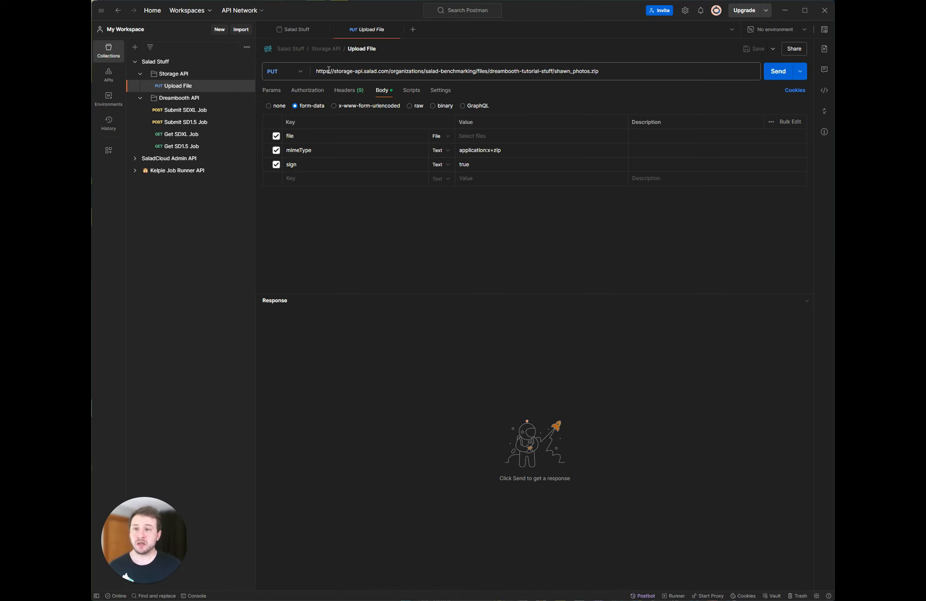
click(437, 69)
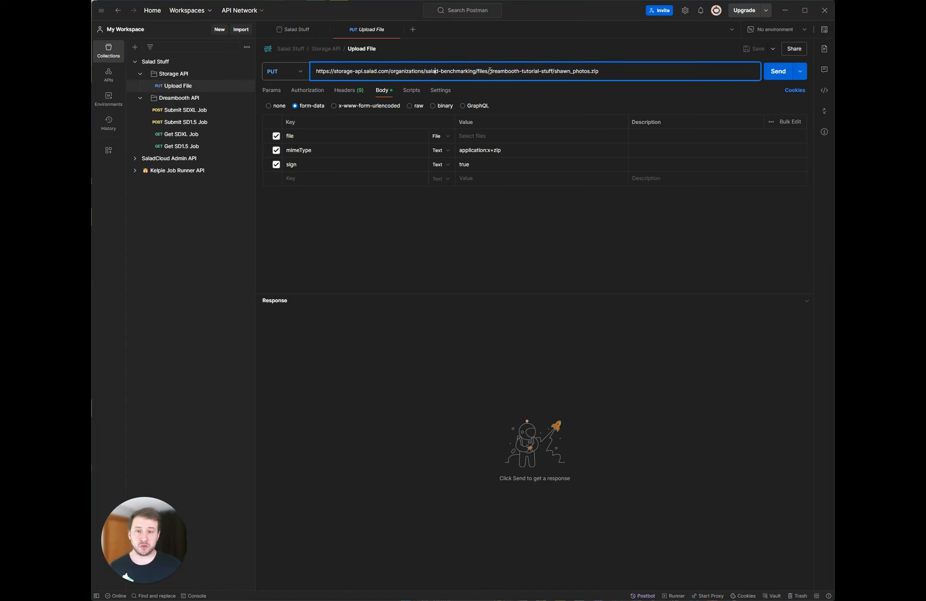
drag(490, 71, 617, 71)
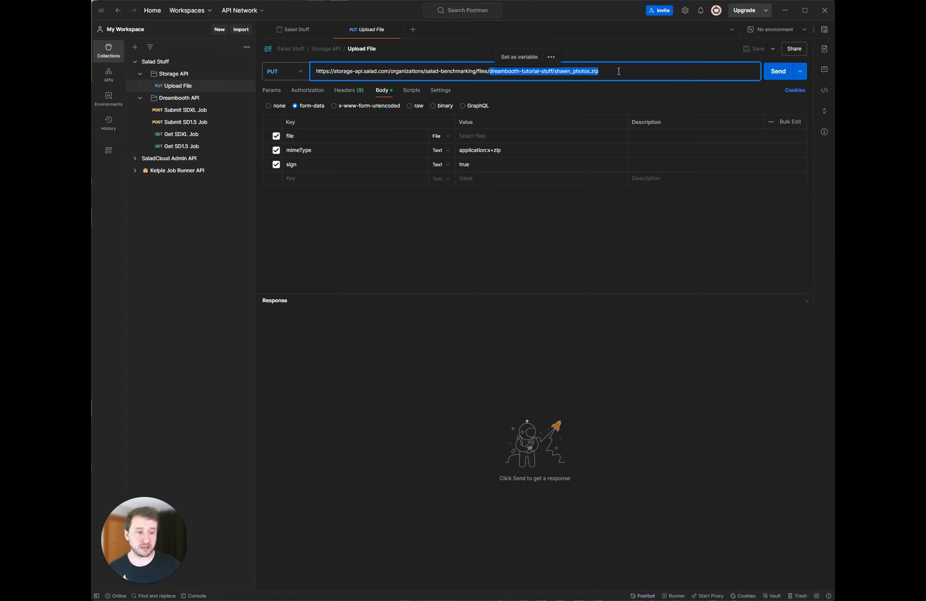
click(618, 72)
drag(425, 71, 476, 72)
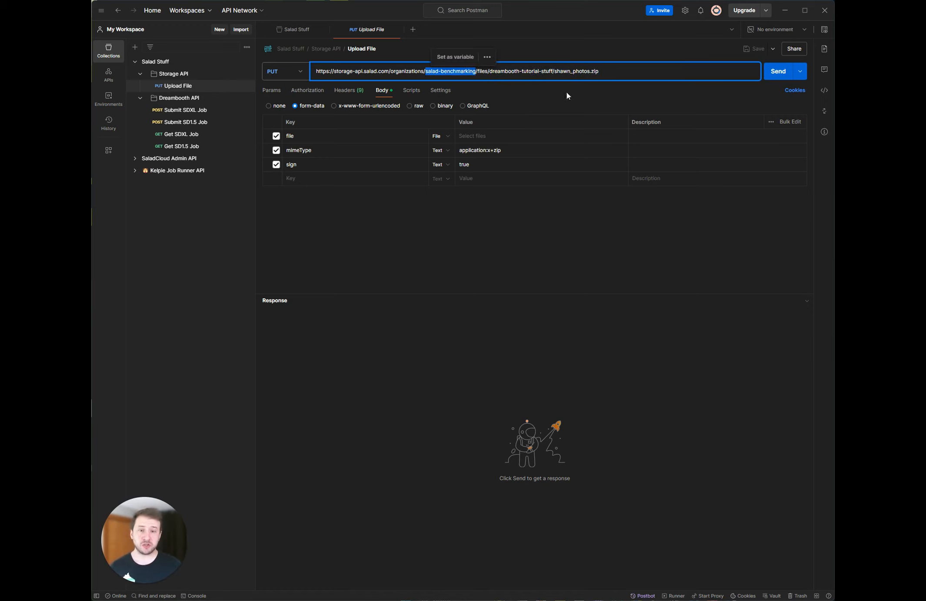
click(608, 71)
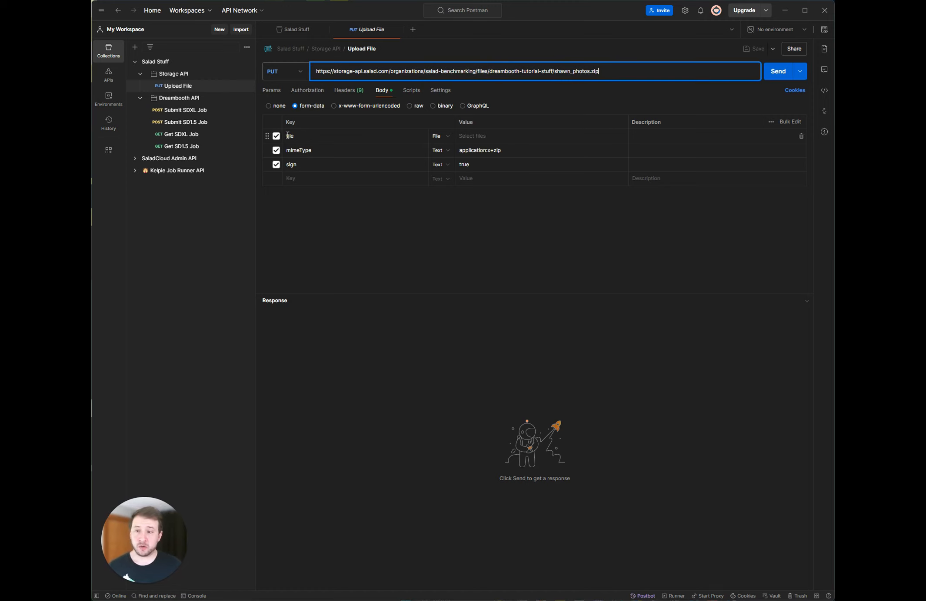
- Attach shawn_photos.zip from the local machine as the value of the file form field
click(485, 139)
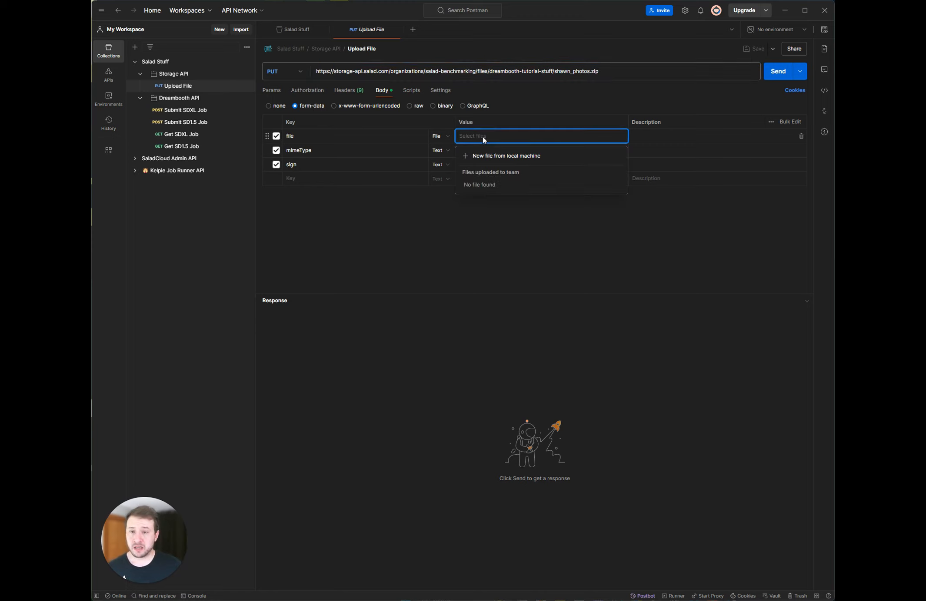
click(501, 157)
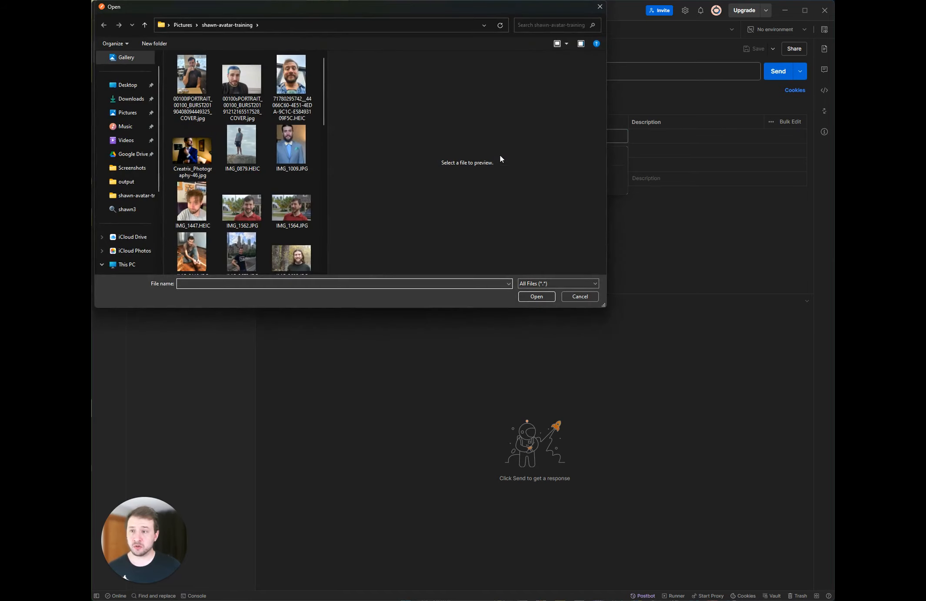
scroll(244, 243, down, 5)
double_click(202, 242)
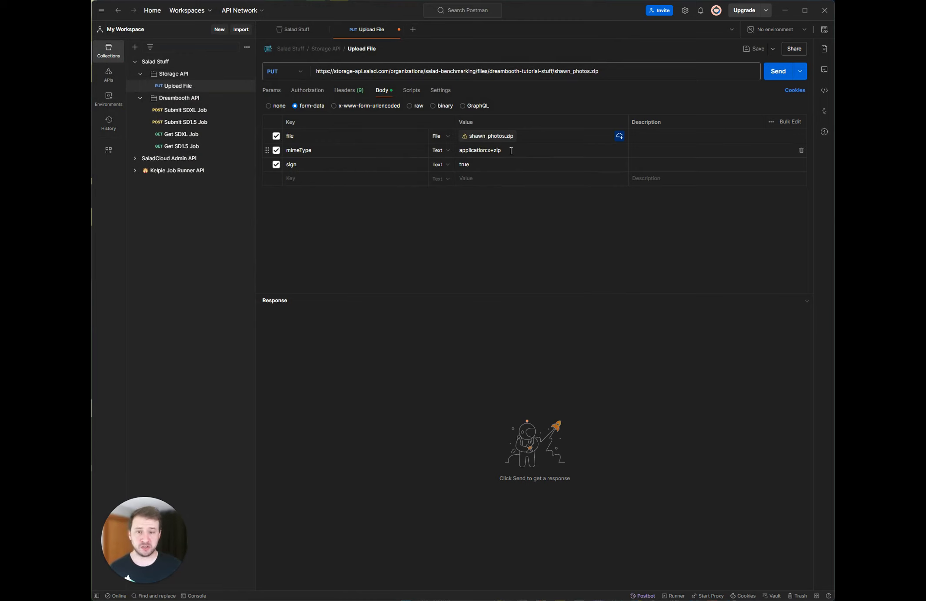
- Correct the mimeType form value to application/x+zip
click(489, 151)
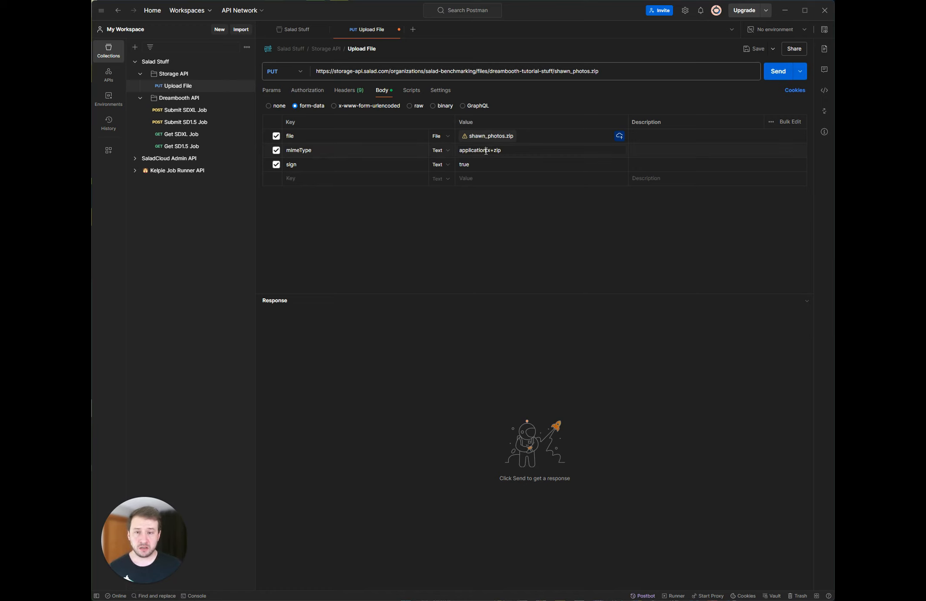
text(/)
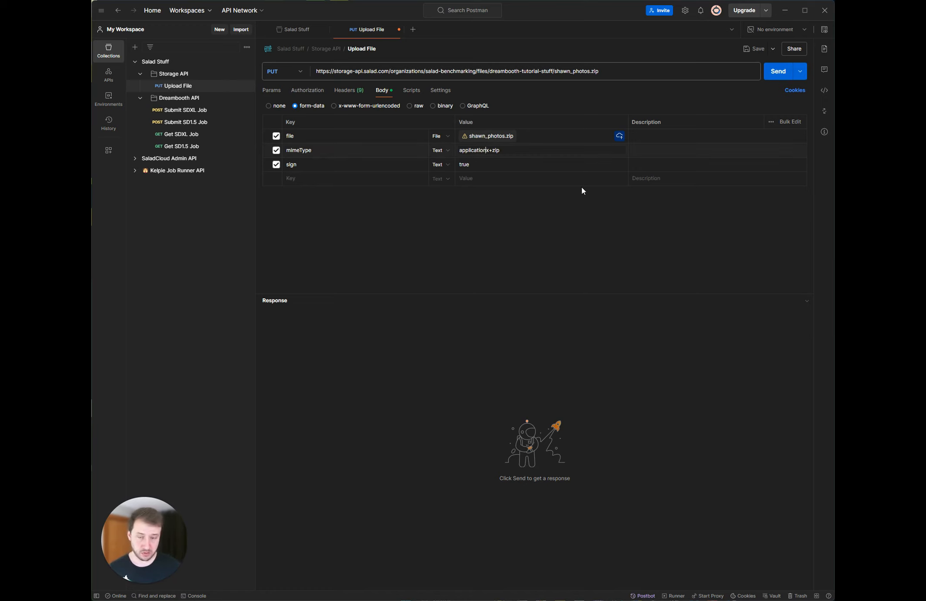
click(489, 162)
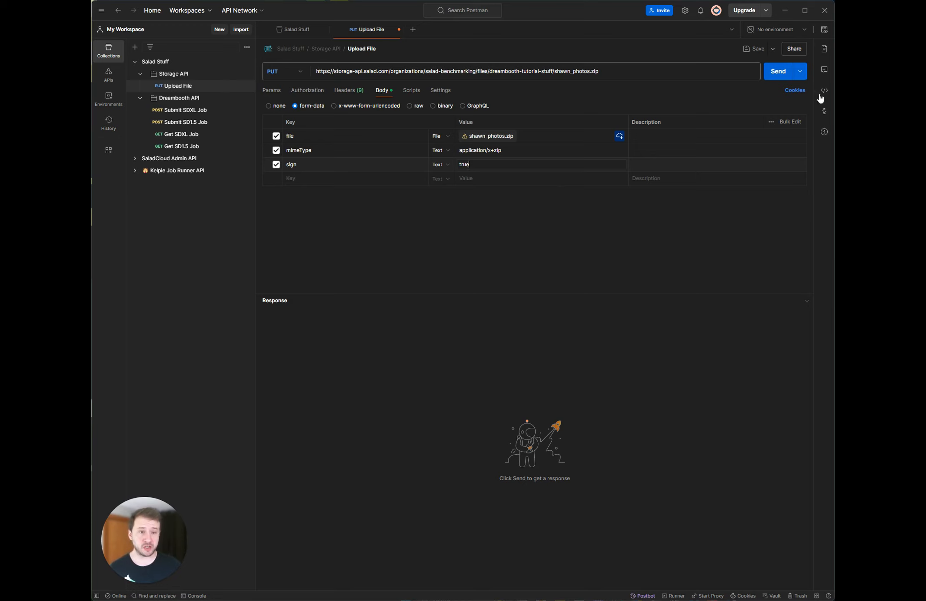
- Send the upload request and inspect the access token at the end of the returned URL
click(775, 76)
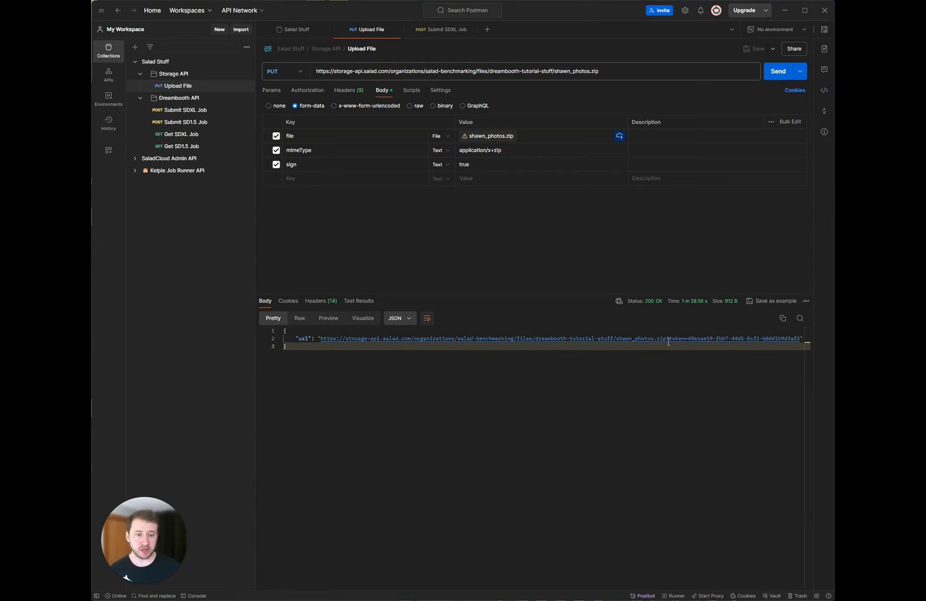
drag(667, 339, 801, 338)
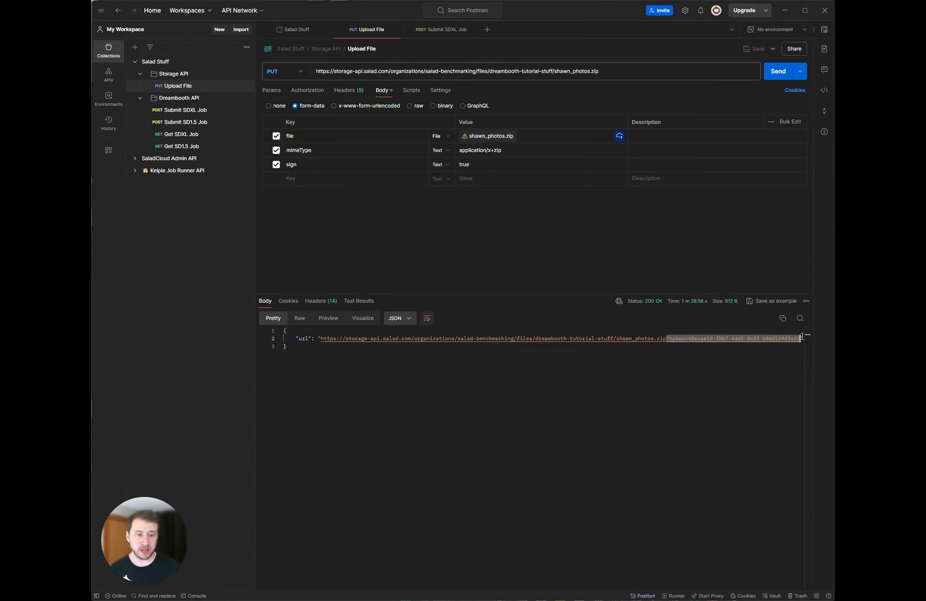
click(417, 407)
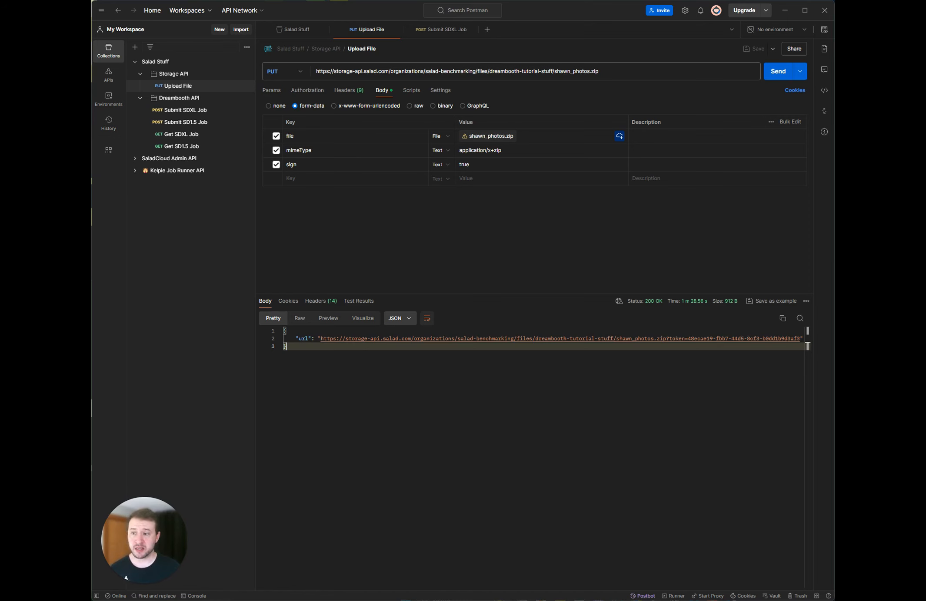
- Switch to the Submit SDXL Job request and review the instance prompt, instance images URL and training parameters in its body
key(ctrl+Tab)
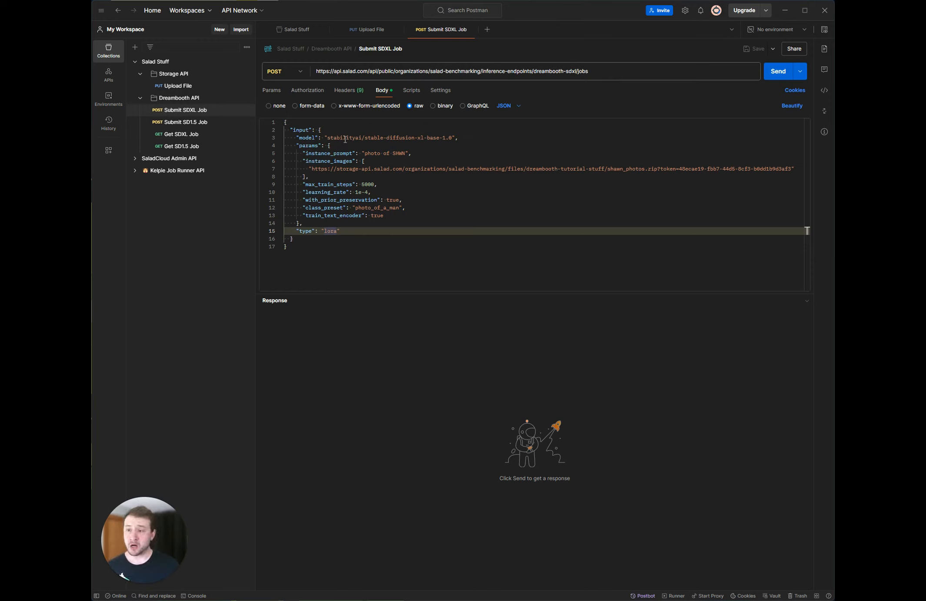
click(315, 226)
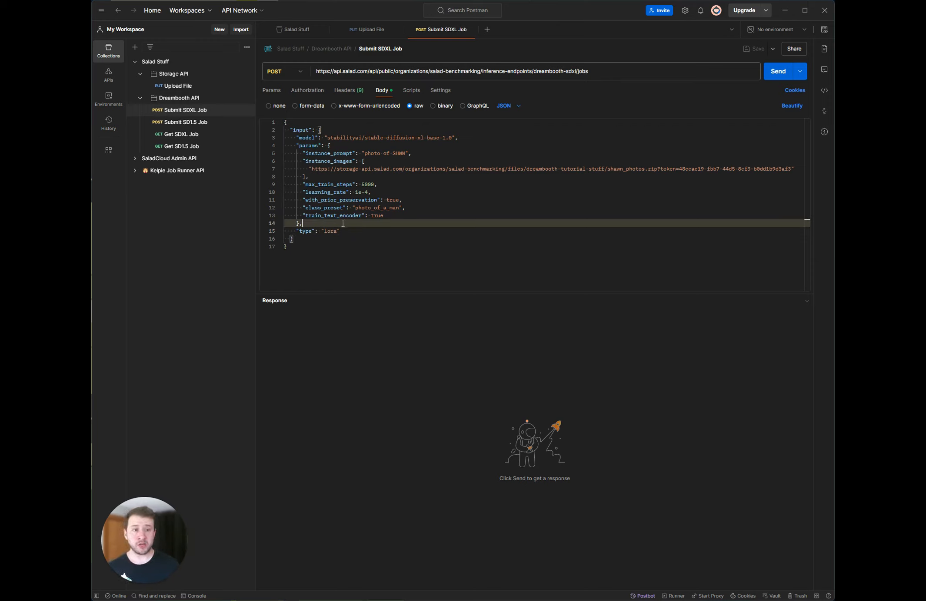
click(362, 153)
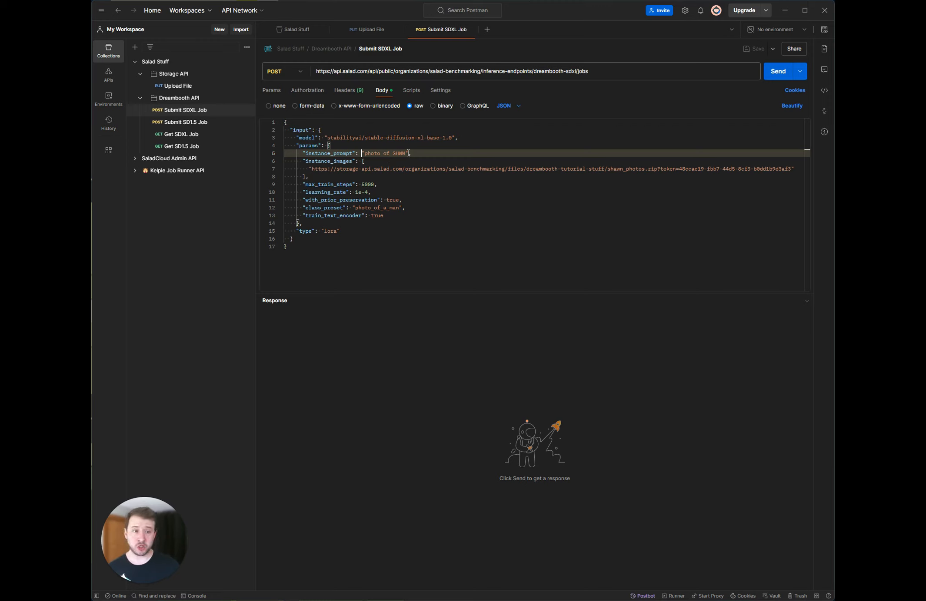
drag(392, 153, 405, 154)
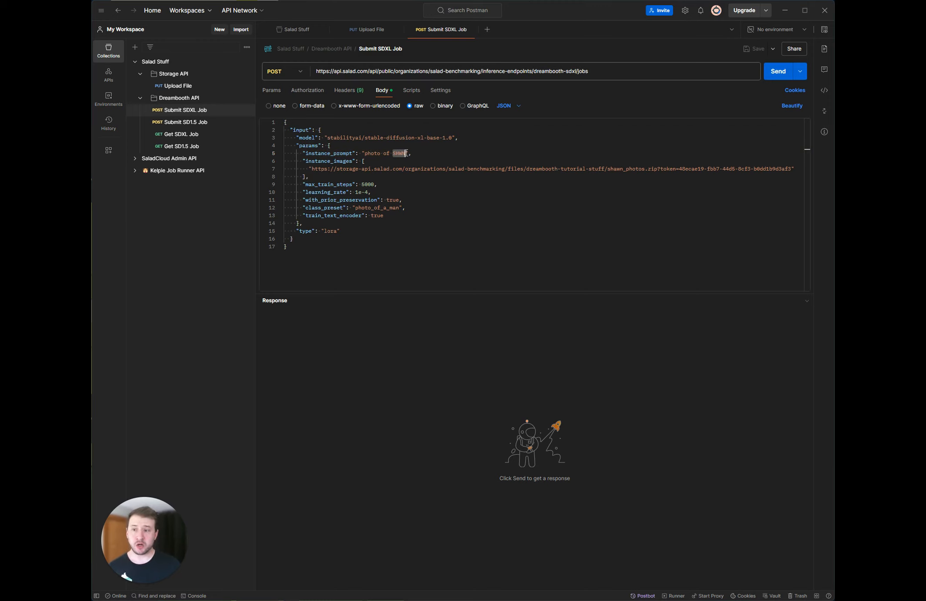
click(363, 162)
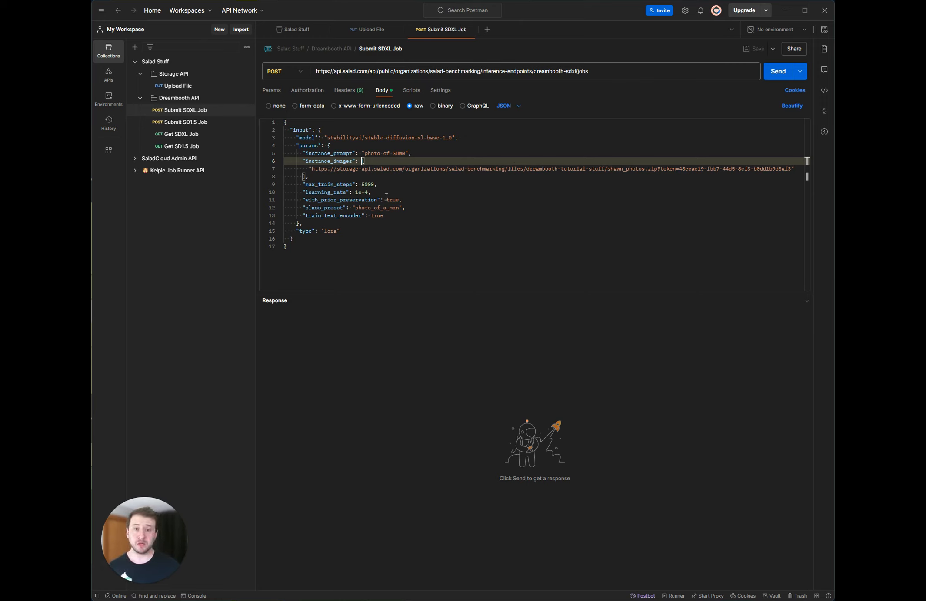
click(323, 172)
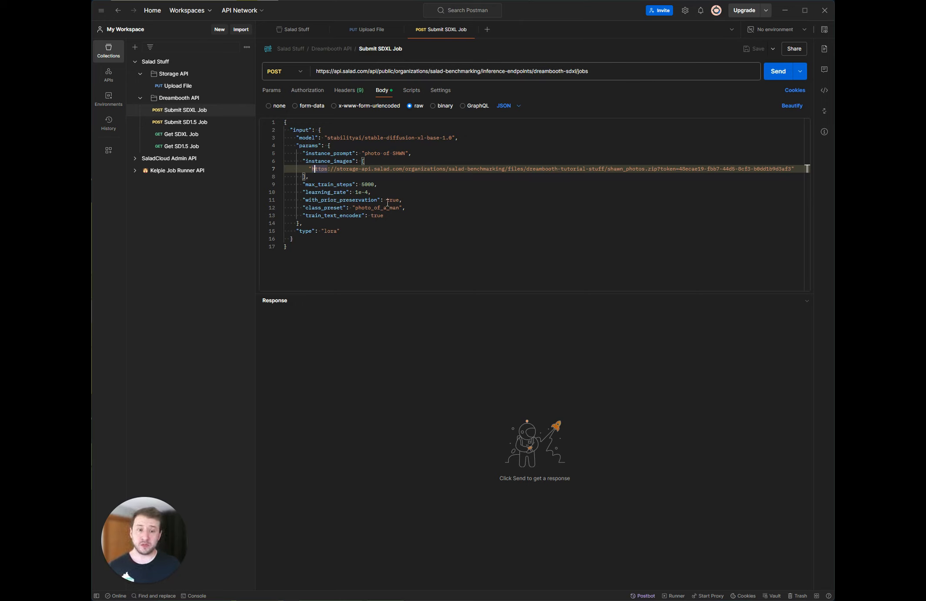
- Submit the SDXL training job and locate the job ID in the response
click(777, 75)
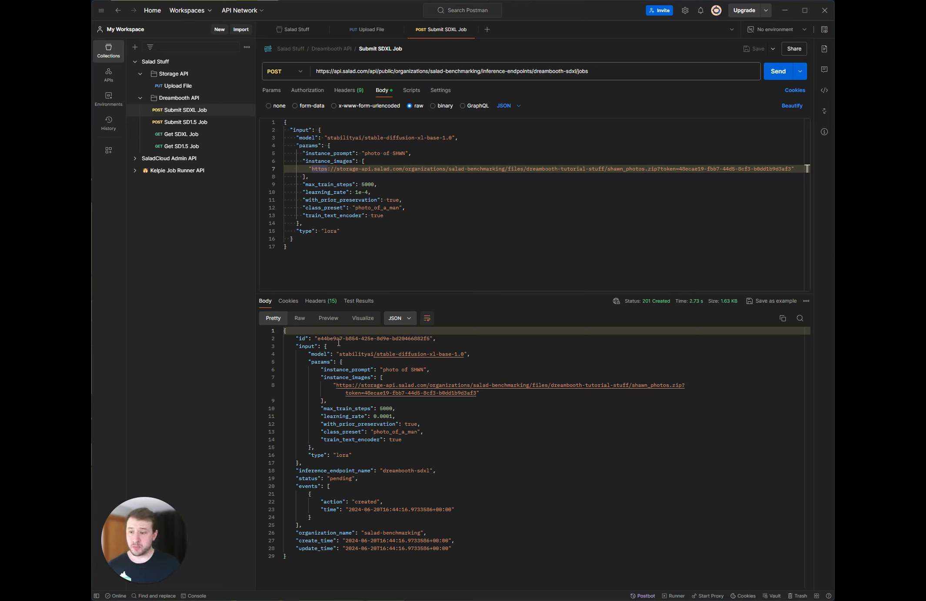
drag(317, 340, 431, 338)
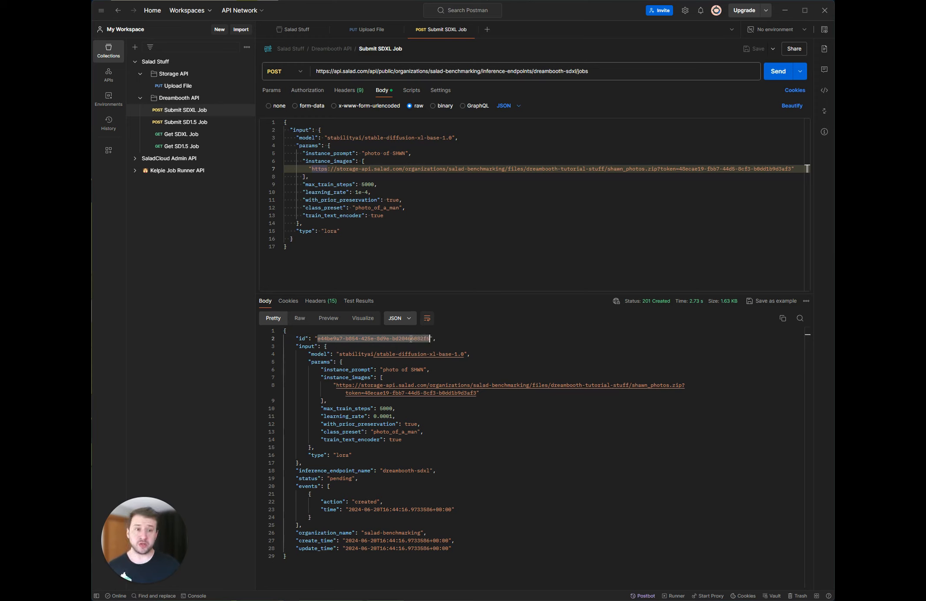
click(411, 338)
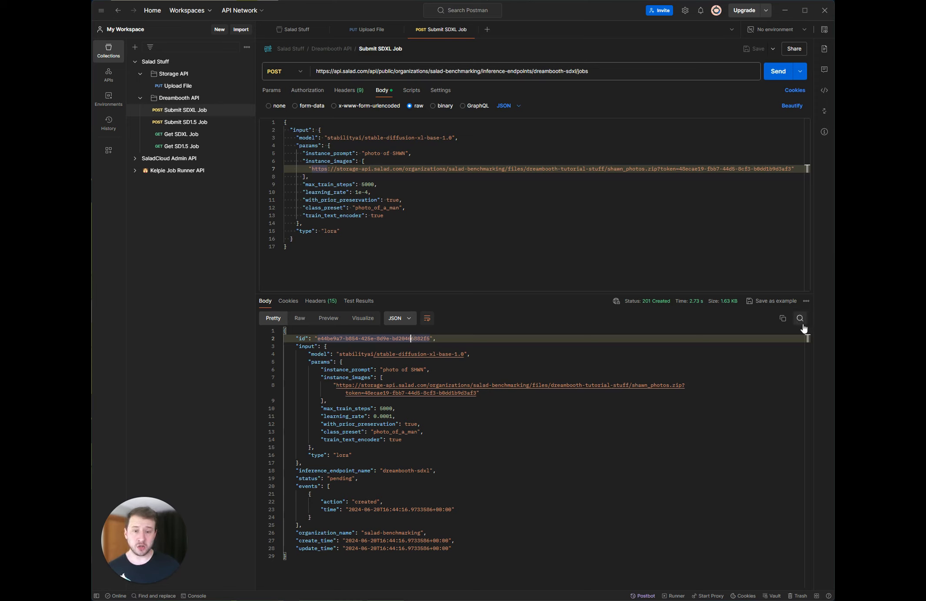
- Save the job submission response as response.json in the shawn-avatar-training folder
click(807, 303)
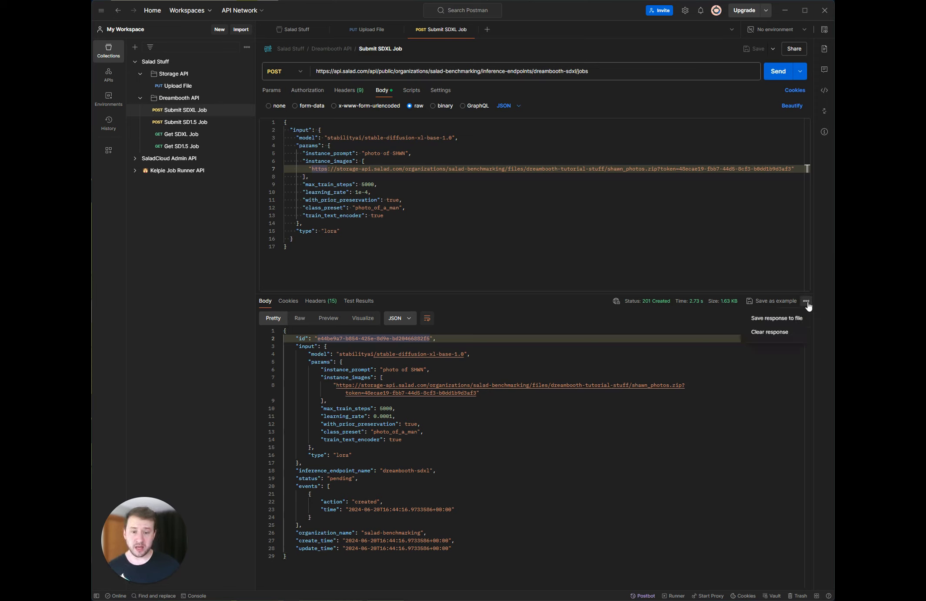
click(787, 319)
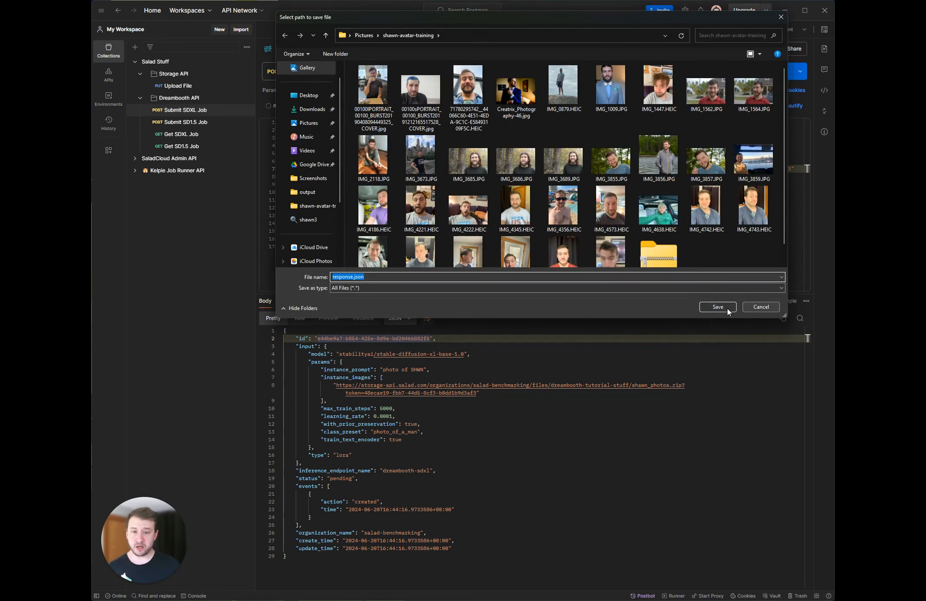
click(727, 308)
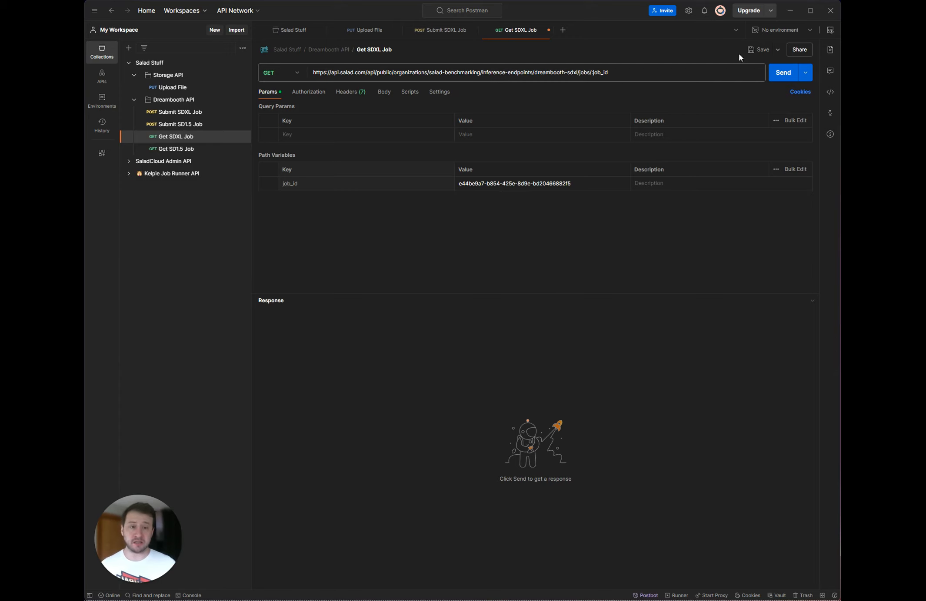
- Send the Get SDXL Job request for the submitted job and examine the status and events in the response
click(784, 74)
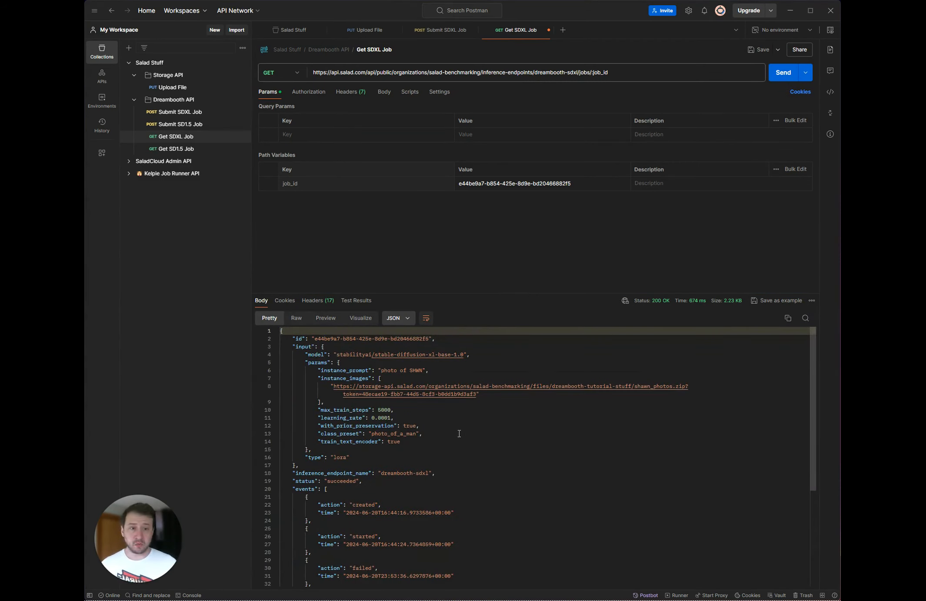
scroll(459, 434, down, 3)
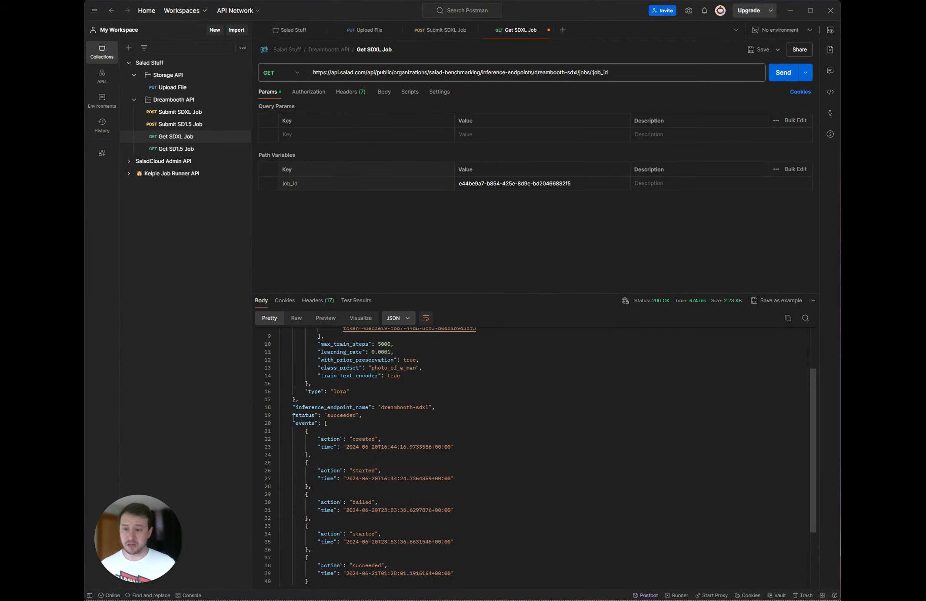
- Check the job's status in the response, collapse the events list and locate the webui link in the output section
drag(292, 415, 363, 415)
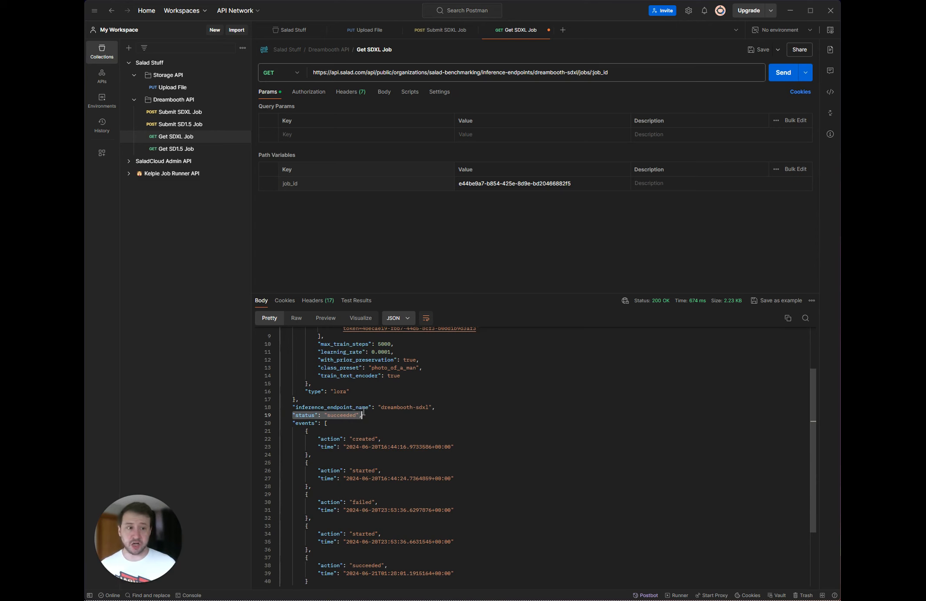
click(316, 421)
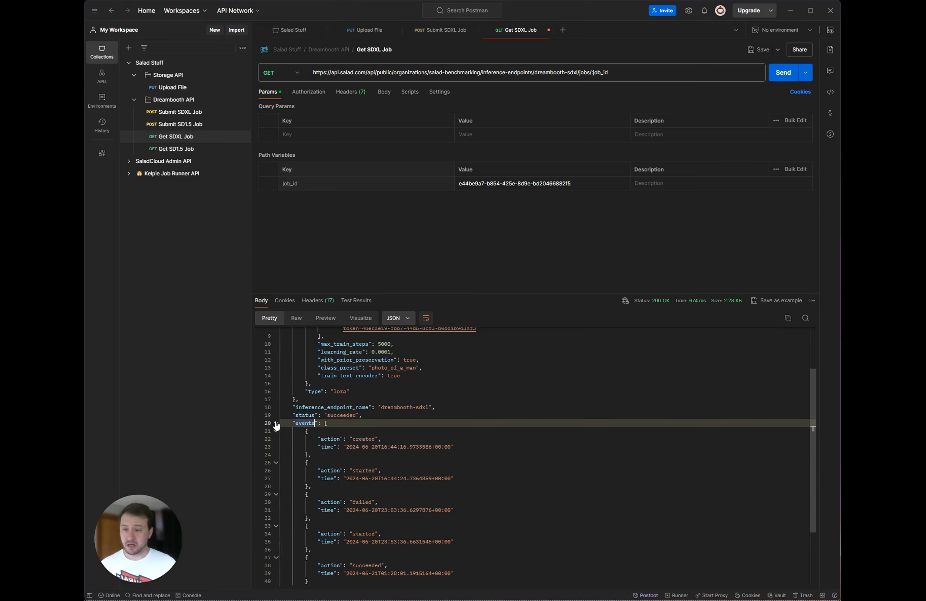
click(276, 424)
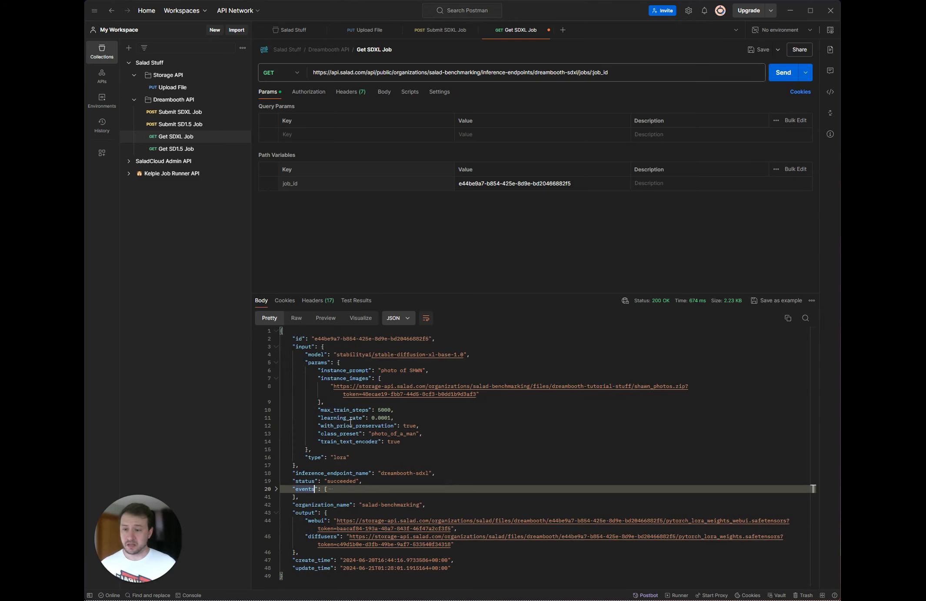
click(311, 521)
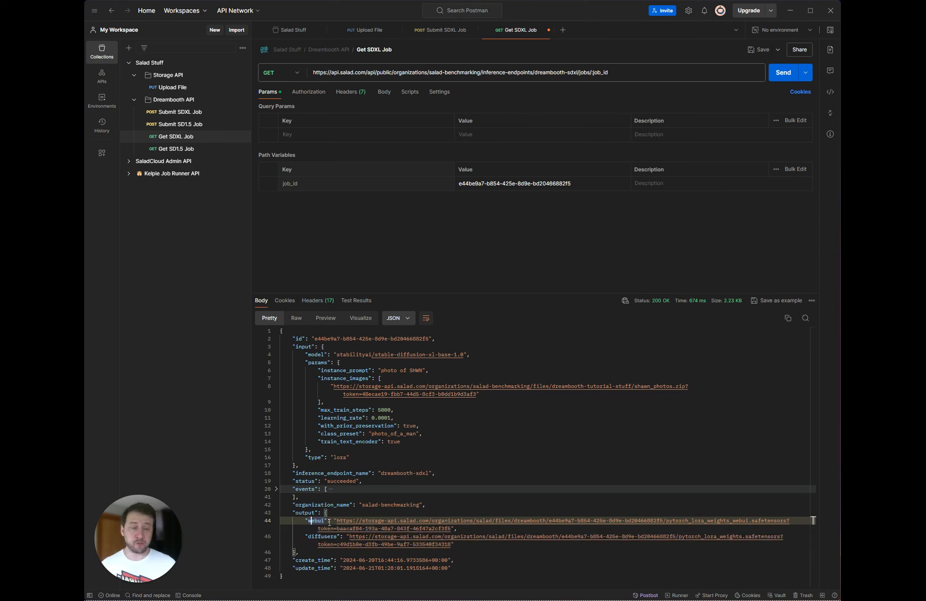
- Open the webui weights URL from the job output in Chrome and save the file as shawn-SHWN in Downloads
double_click(418, 523)
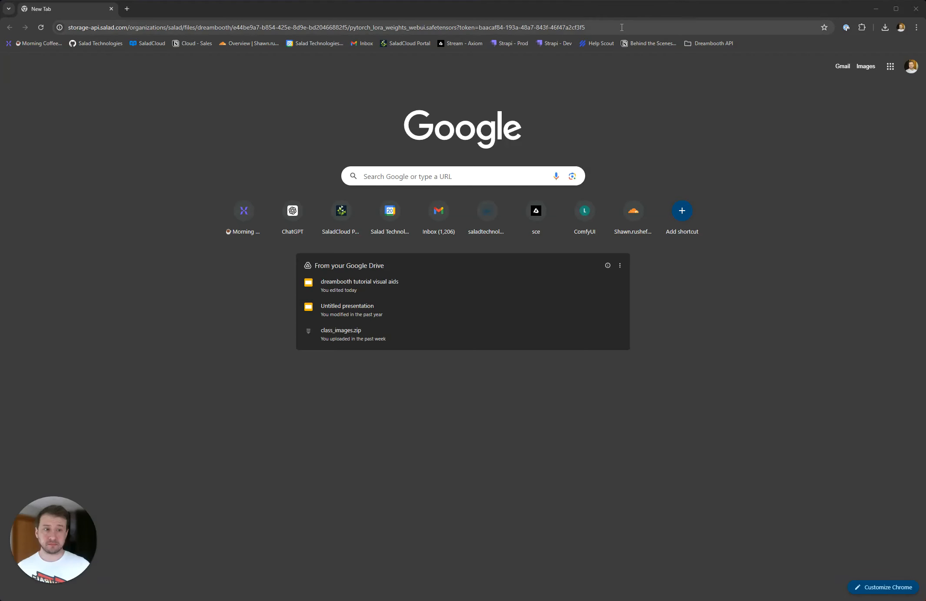
click(621, 27)
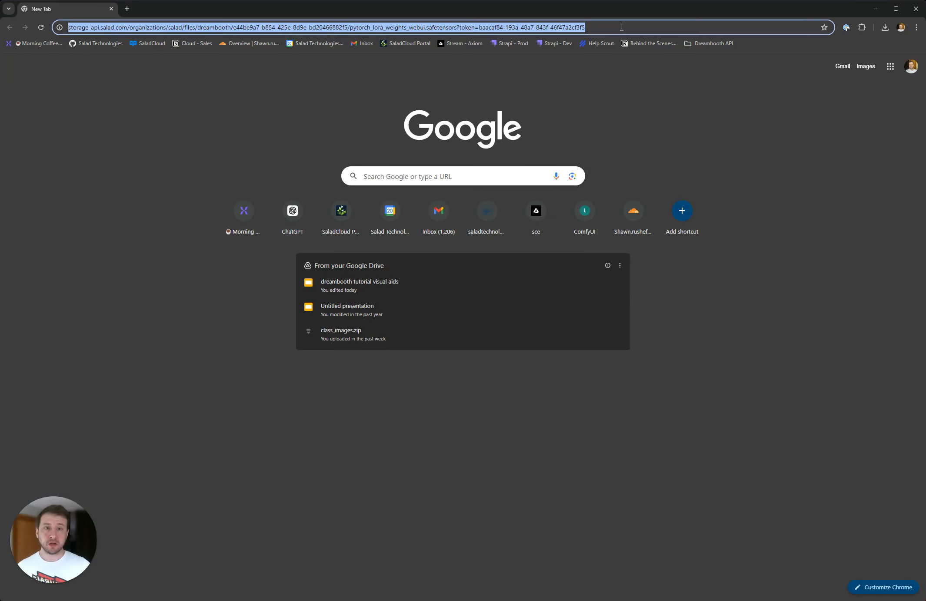
key(Return)
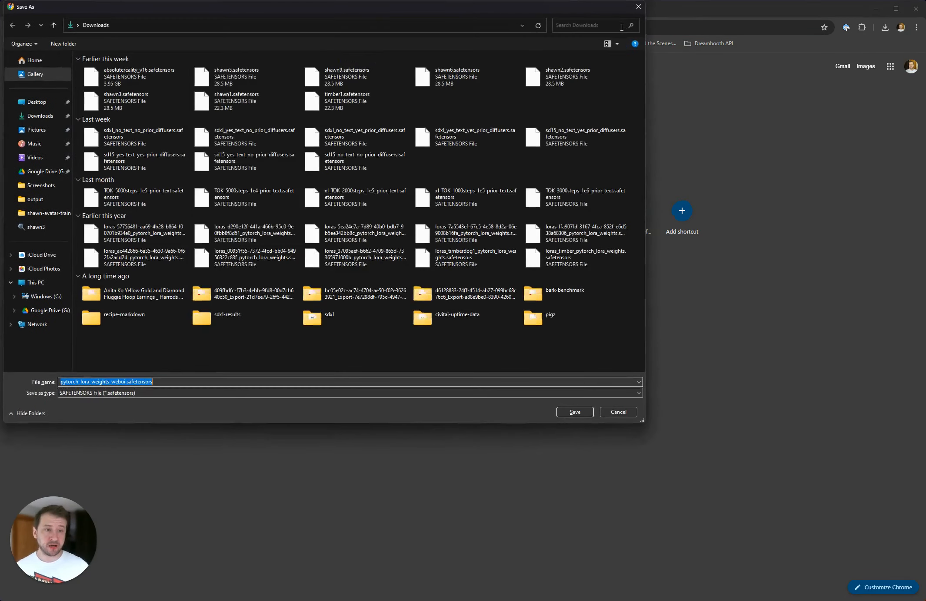
text(sha)
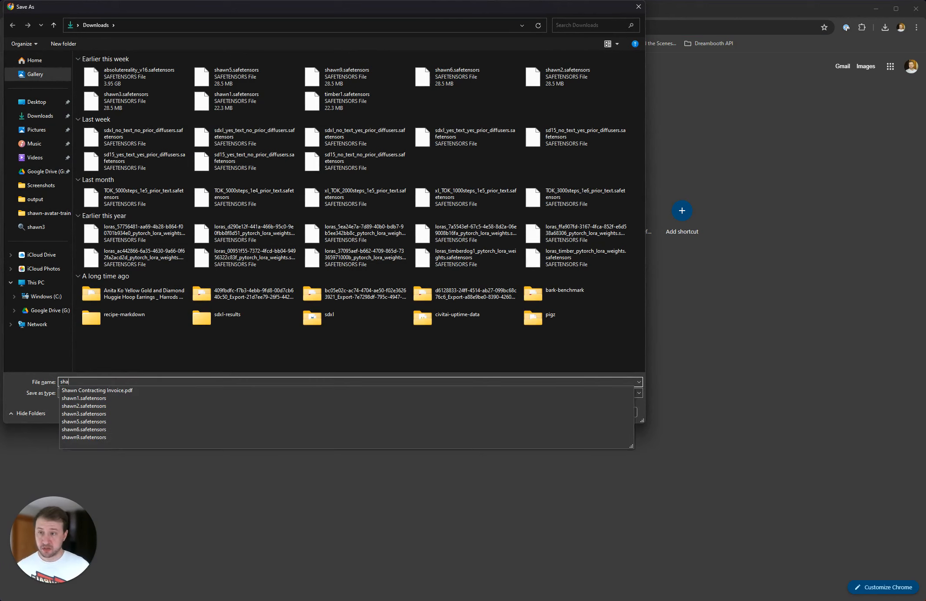
text(wn-SHWN)
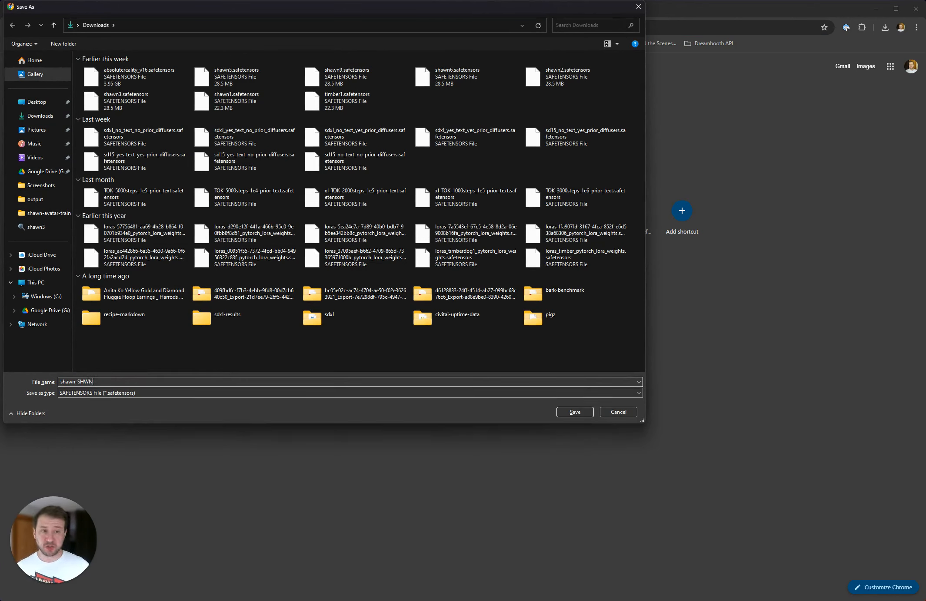
key(Return)
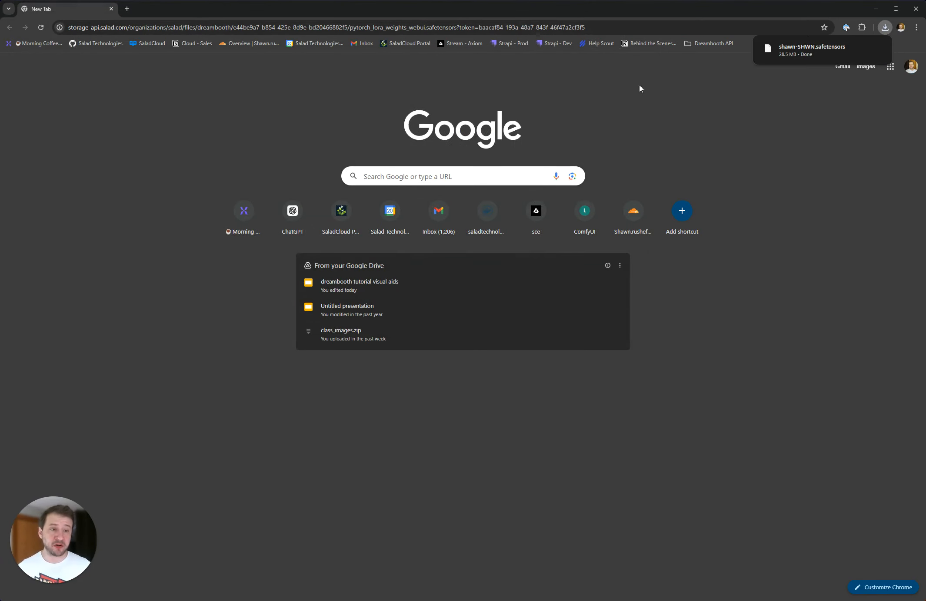
mouse_move(778, 53)
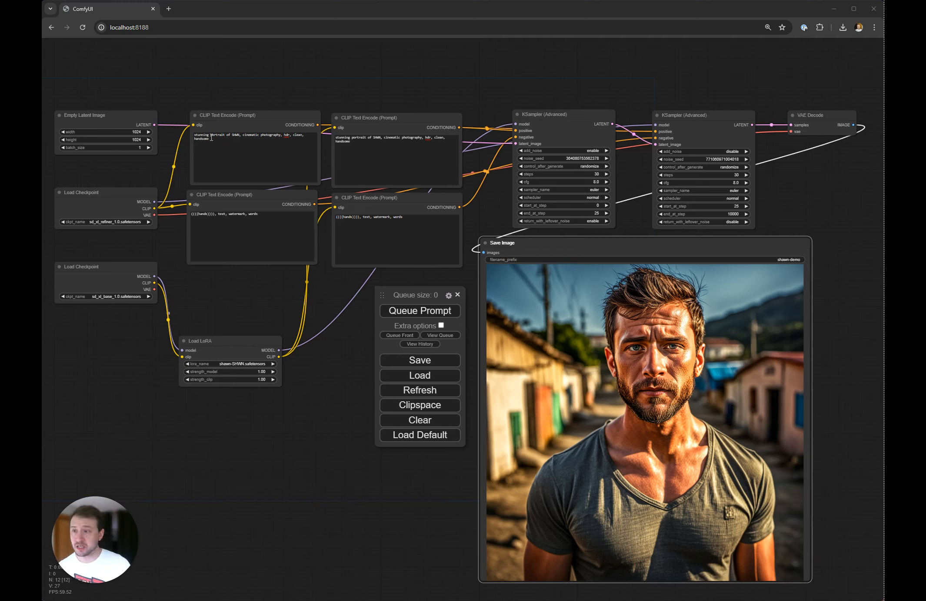
- In ComfyUI, check the SHWN portrait prompt and queue the workflow four times with the shawn-SHWN.safetensors LoRA
click(234, 138)
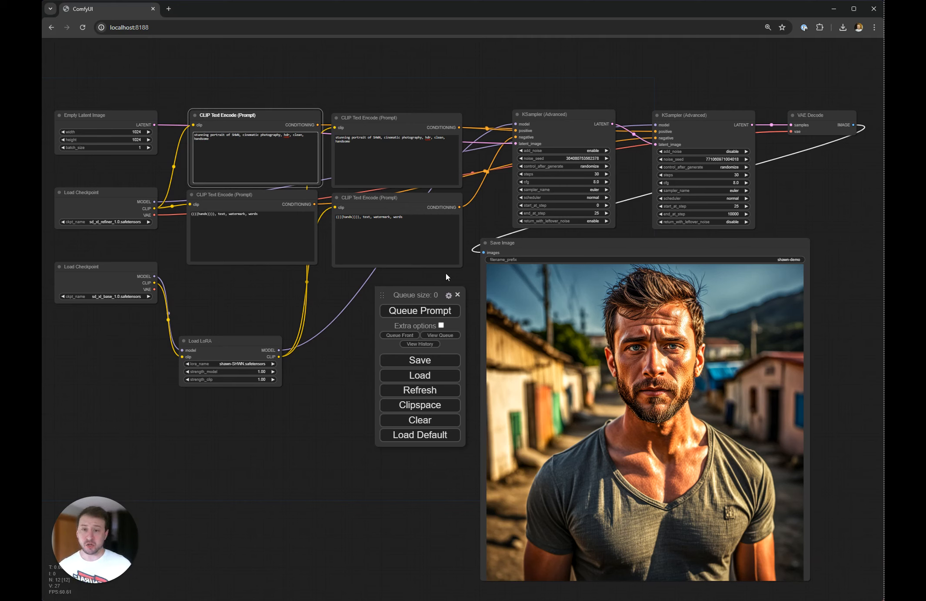
click(420, 311)
click(420, 312)
click(420, 311)
click(420, 311)
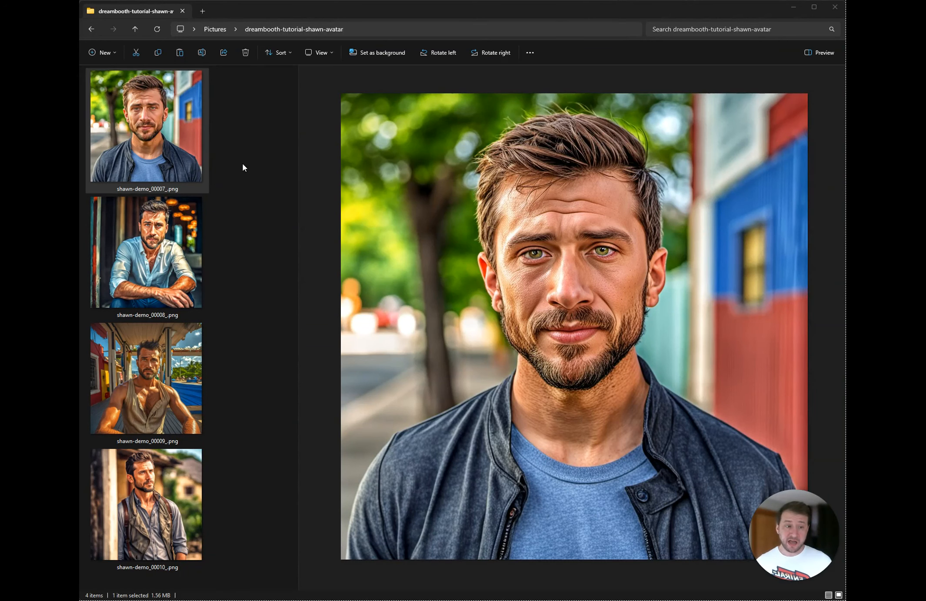
- Preview the generated images shawn-demo_00008_, 00009_ and 00010_ in the dreambooth-tutorial-shawn-avatar folder
click(163, 272)
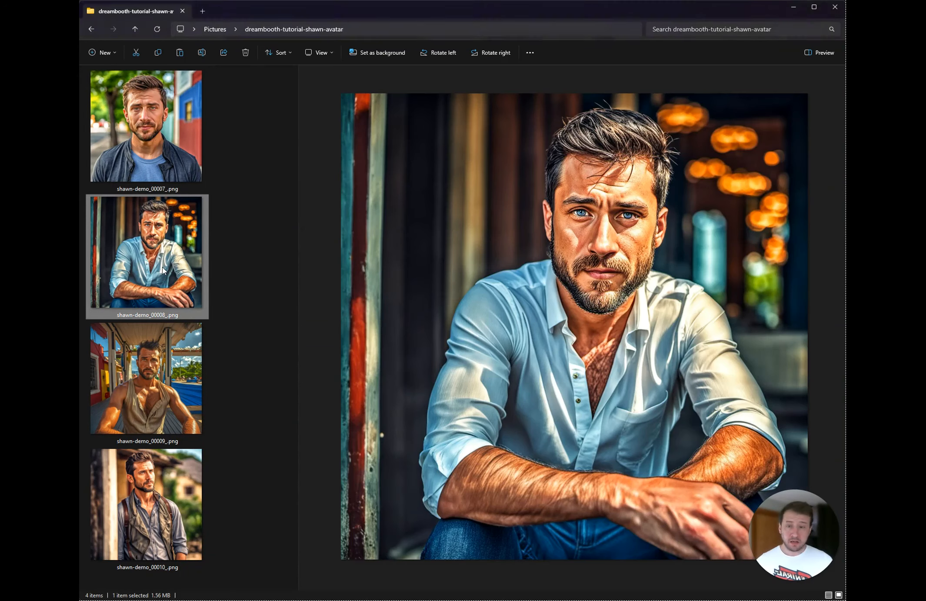
click(168, 361)
click(165, 516)
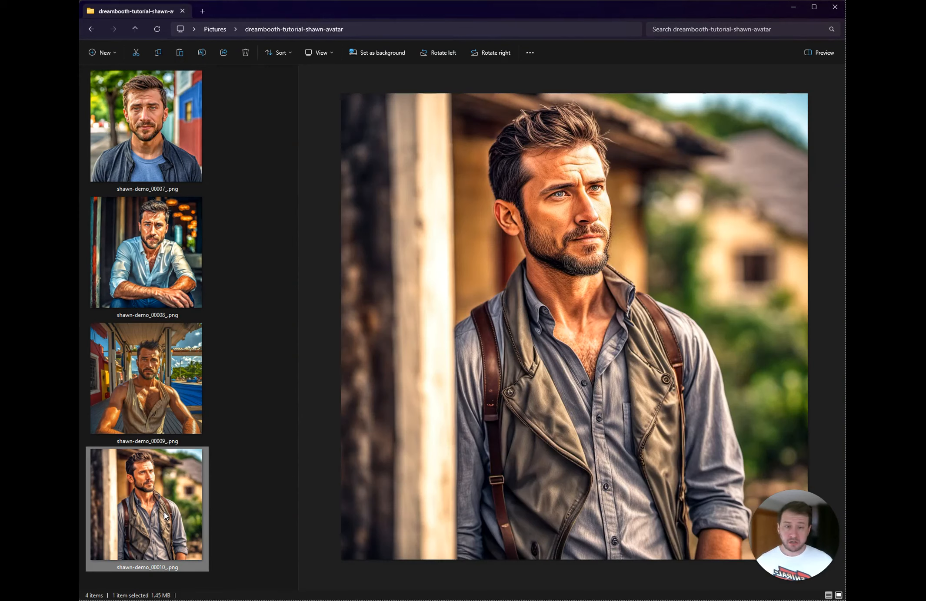
mouse_move(142, 113)
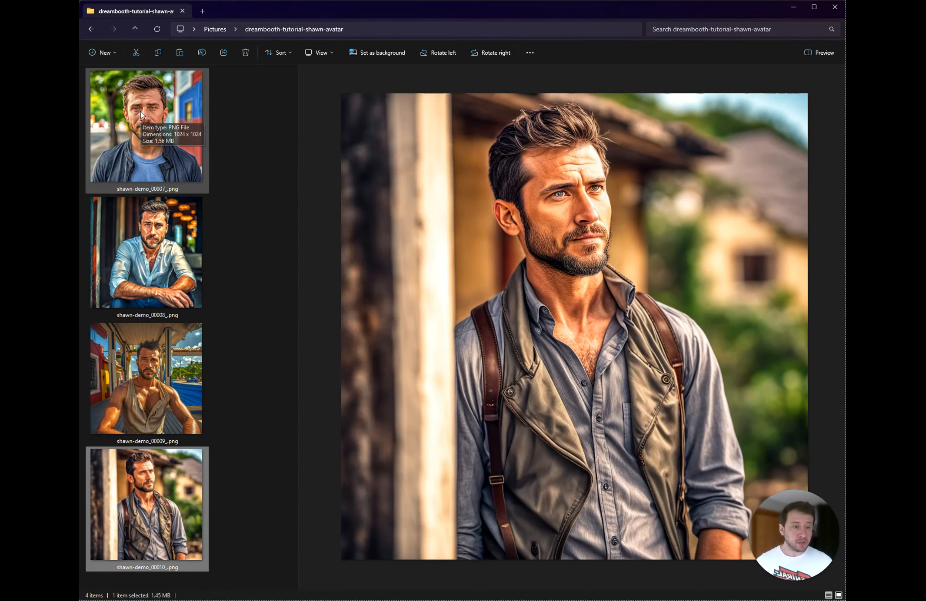